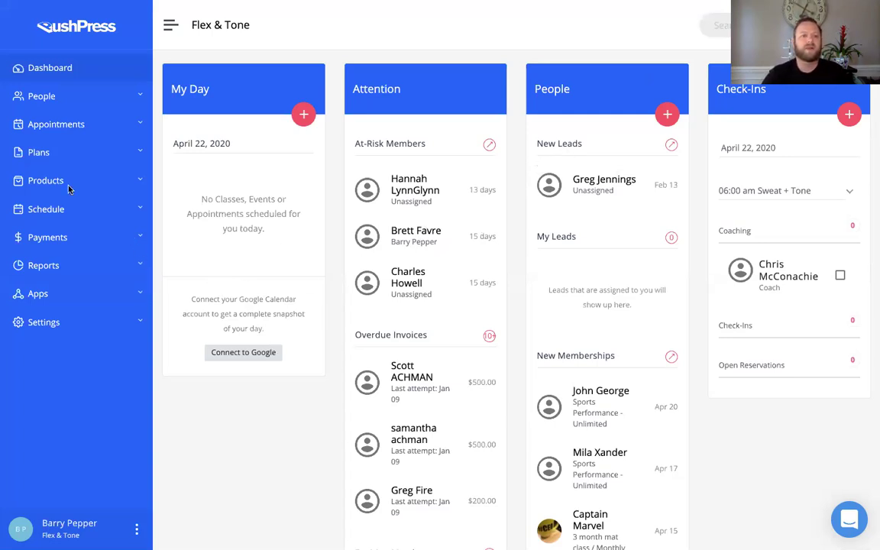
# Open the full edit page for Thursday's 12:00 Sweat + Tone class from the weekly schedule calendar
pyautogui.click(48, 209)
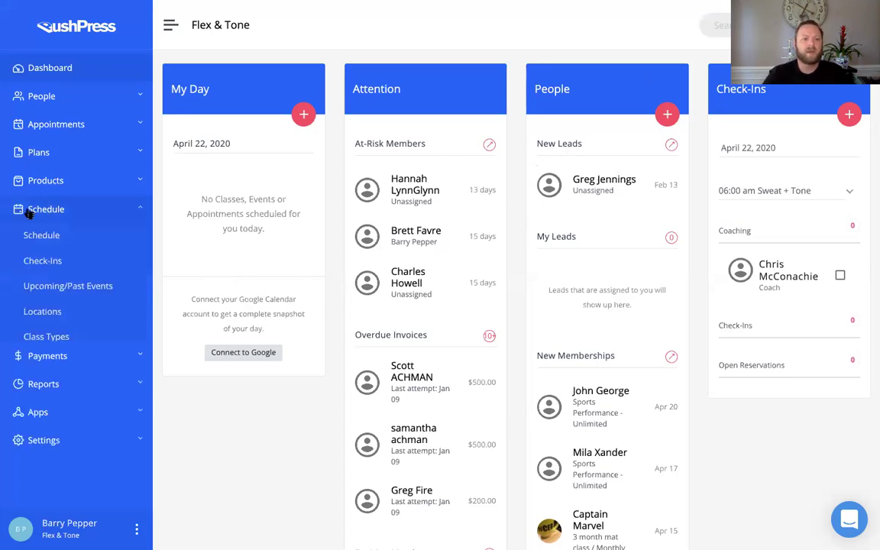
pyautogui.click(52, 210)
pyautogui.click(52, 211)
pyautogui.click(43, 236)
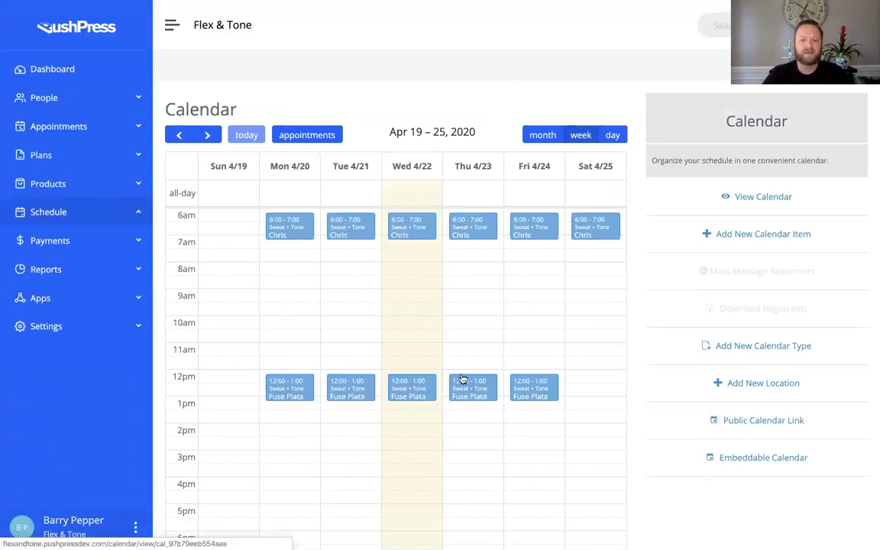
pyautogui.click(466, 387)
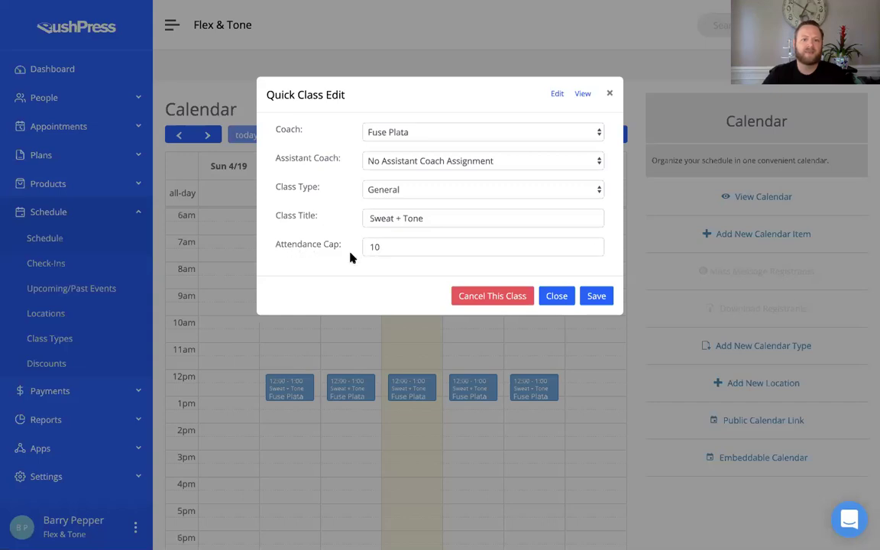
pyautogui.click(557, 96)
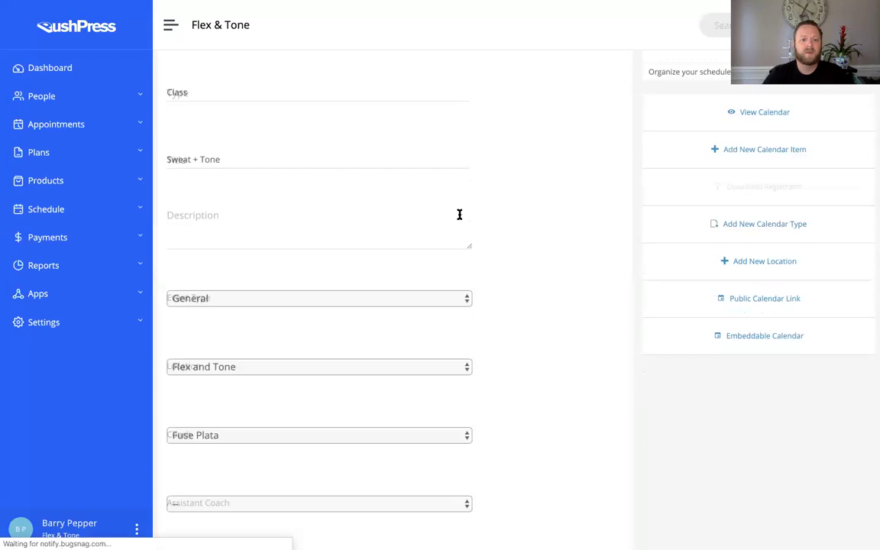
# Set registration to start 3 days before the class start time
pyautogui.scroll(-5, 466, 250)
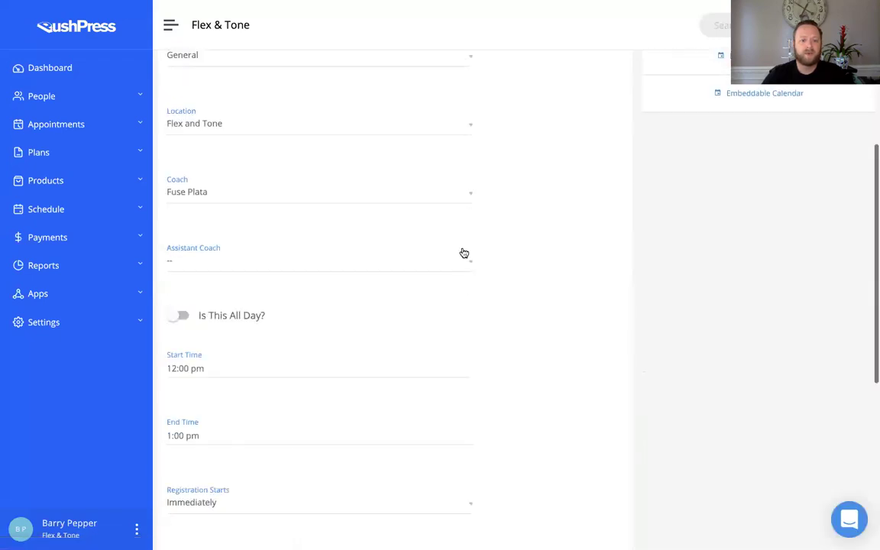
pyautogui.scroll(-3, 464, 253)
pyautogui.scroll(-3, 464, 250)
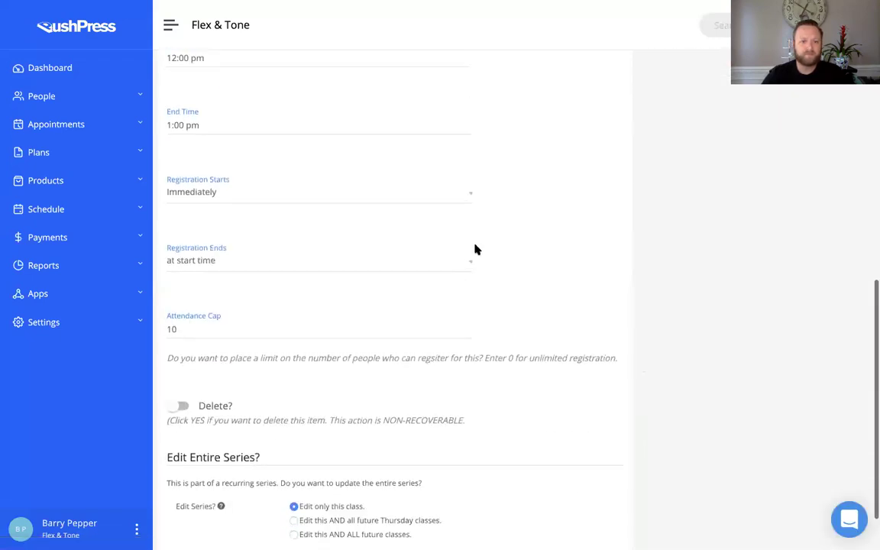
pyautogui.scroll(1, 472, 251)
pyautogui.scroll(-2, 470, 253)
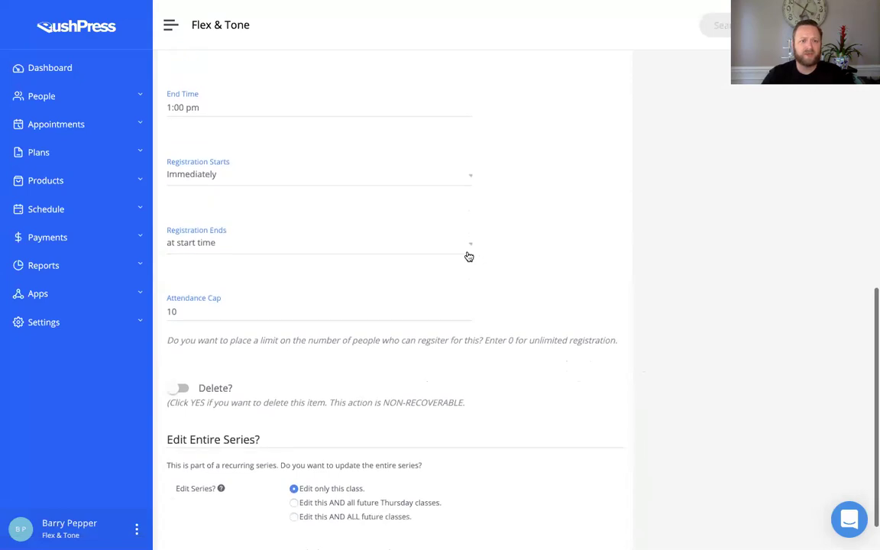
pyautogui.click(216, 177)
pyautogui.scroll(-4, 232, 259)
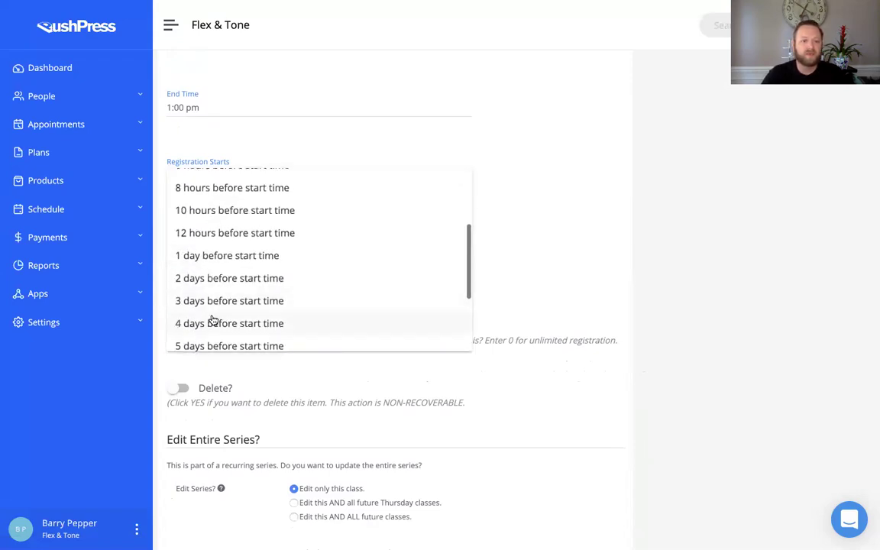
pyautogui.click(204, 303)
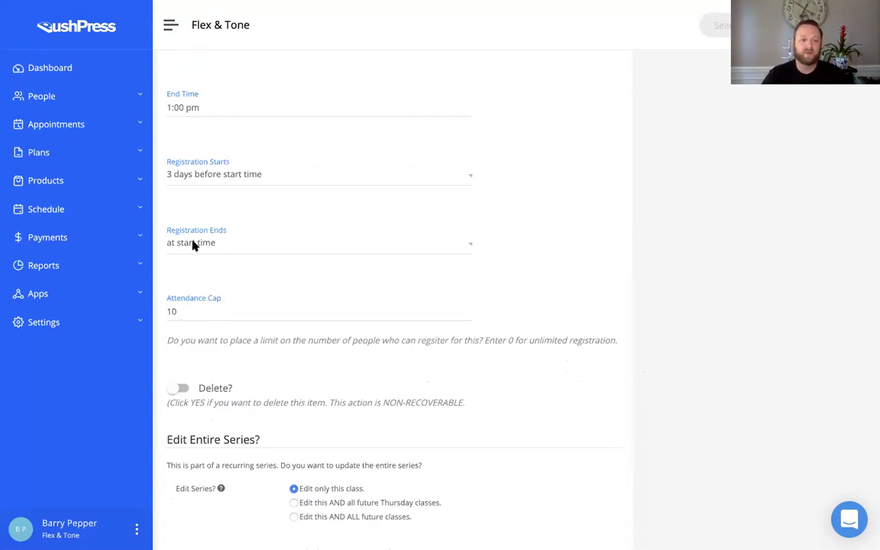
# Change the attendance cap from 10 to 4 and apply it to this and all future classes
pyautogui.click(199, 310)
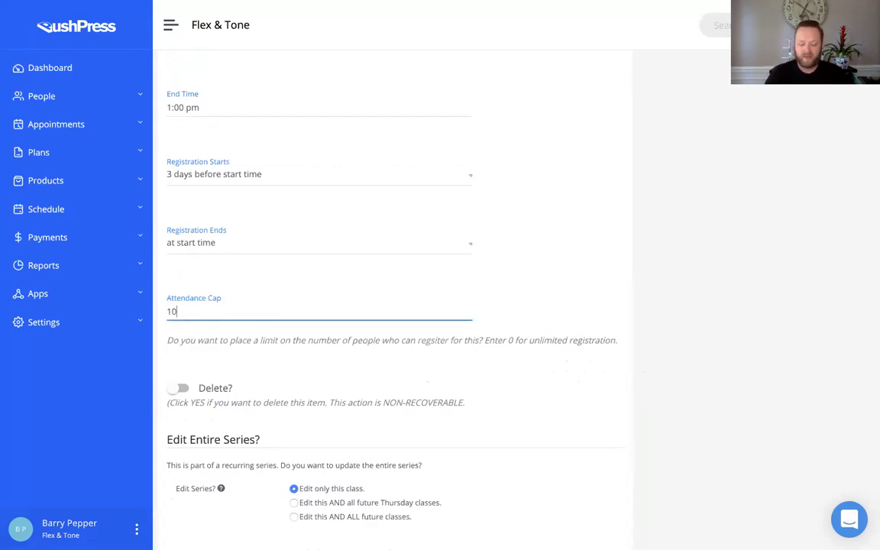
pyautogui.press('BackSpace')
pyautogui.press('BackSpace')
pyautogui.write('4')
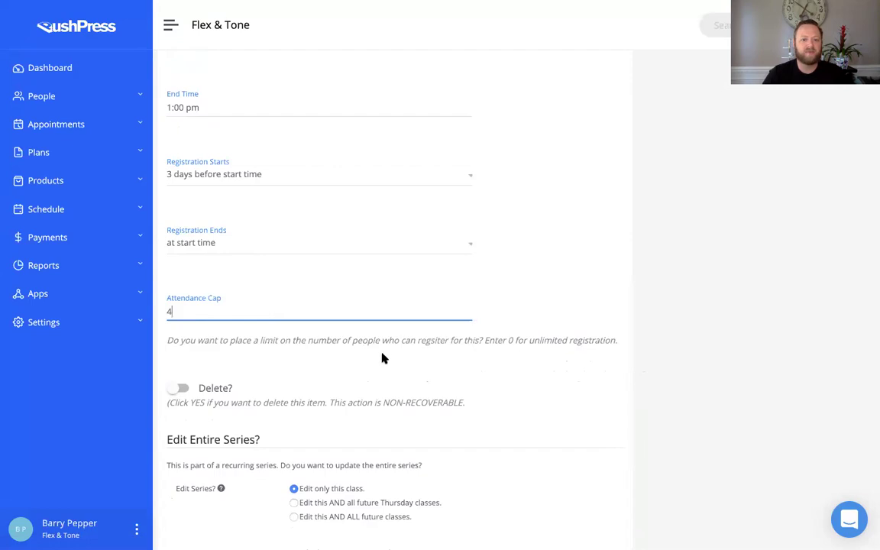
pyautogui.scroll(-1, 383, 358)
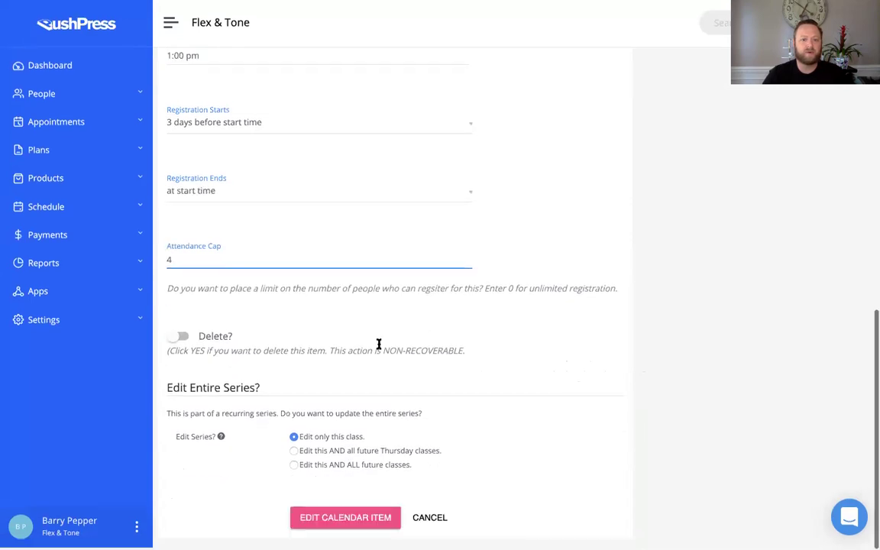
pyautogui.click(295, 468)
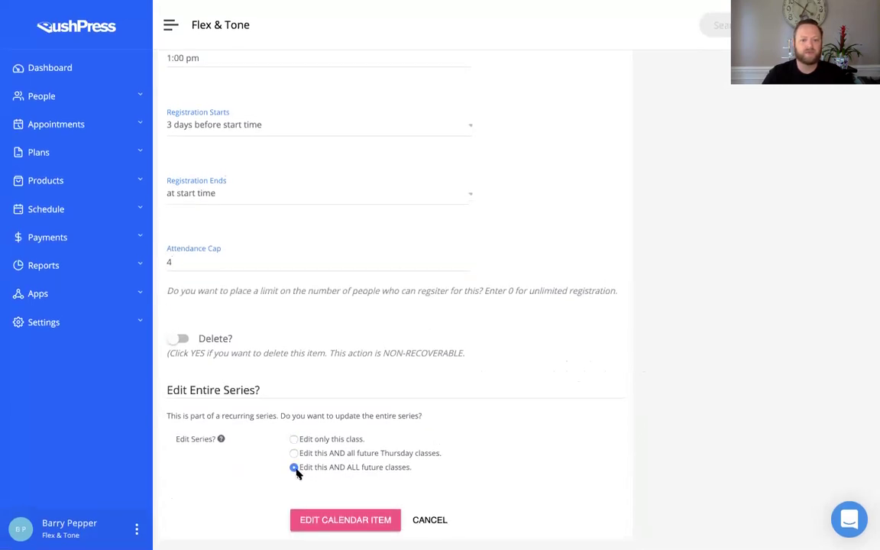
# Save the series edit and check that Friday's noon Sweat + Tone class shows a cap of 4
pyautogui.click(342, 525)
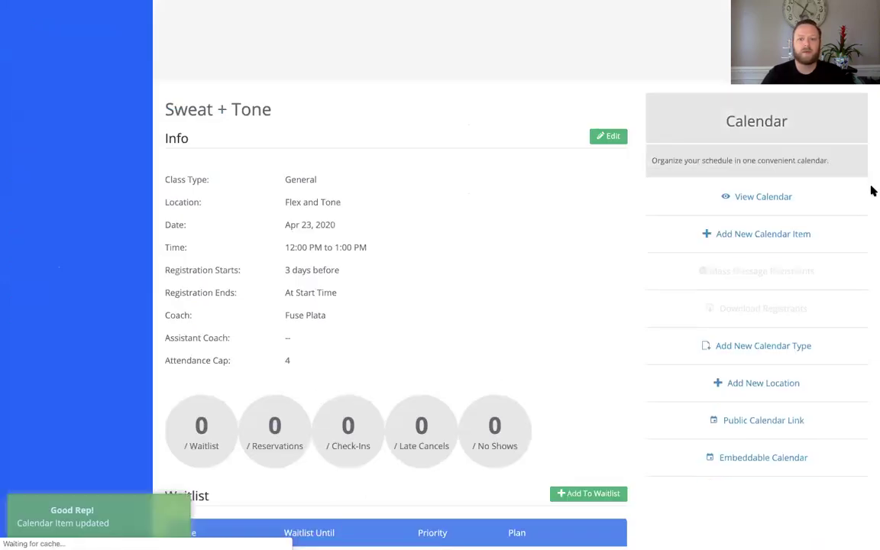
pyautogui.click(751, 198)
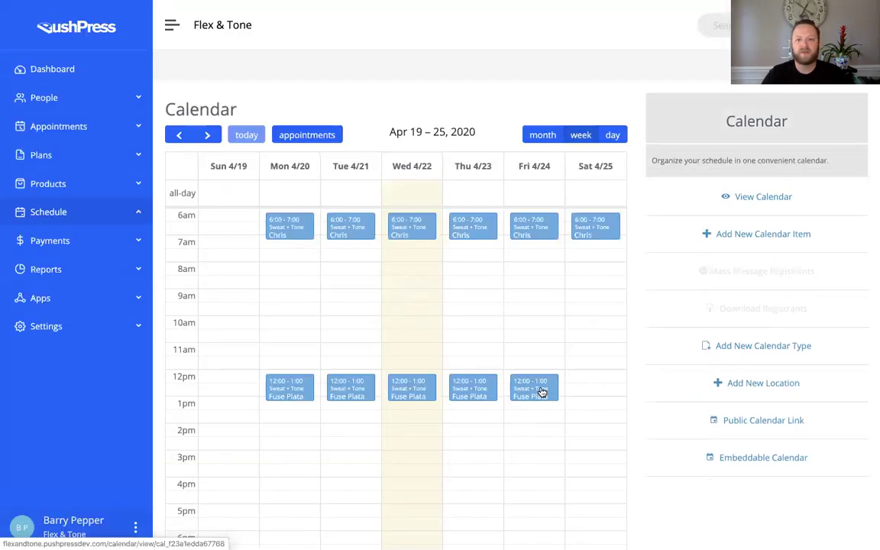
pyautogui.click(541, 392)
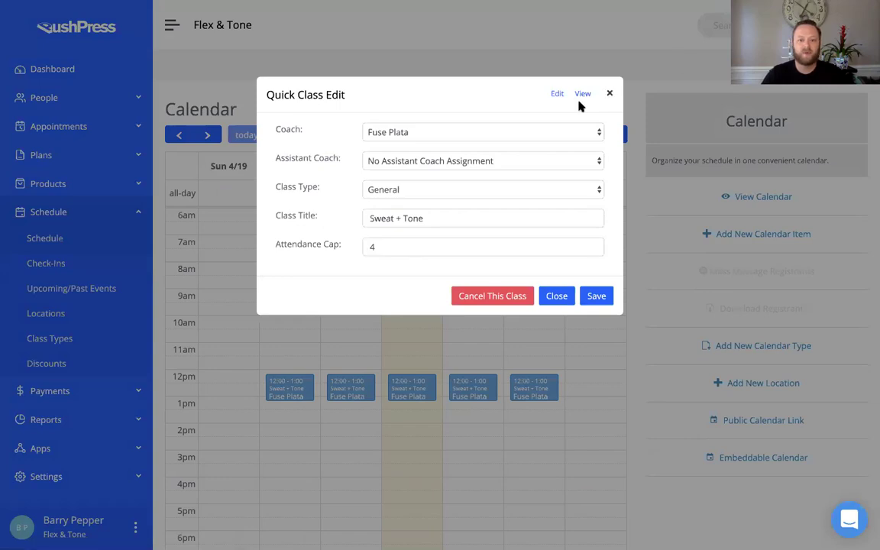
# Open the full detail page for Wednesday's noon Sweat + Tone class
pyautogui.click(609, 94)
pyautogui.click(413, 379)
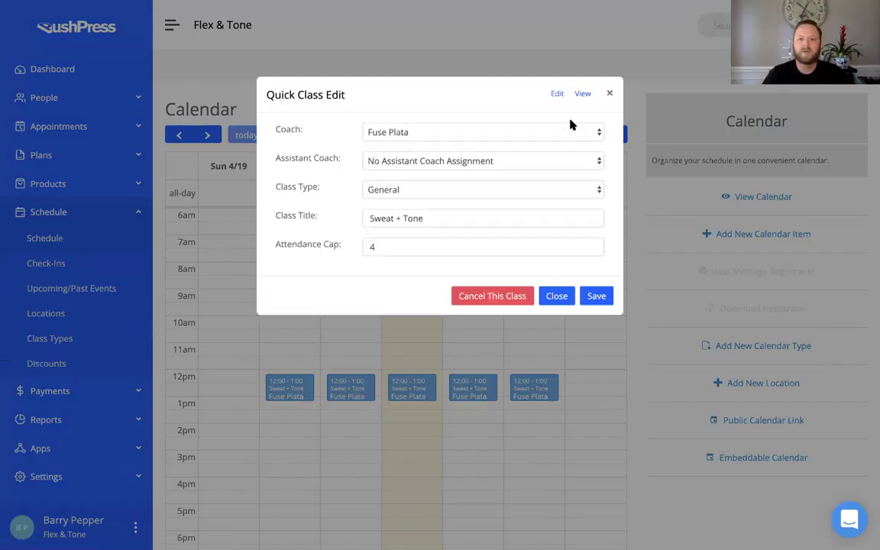
pyautogui.click(583, 95)
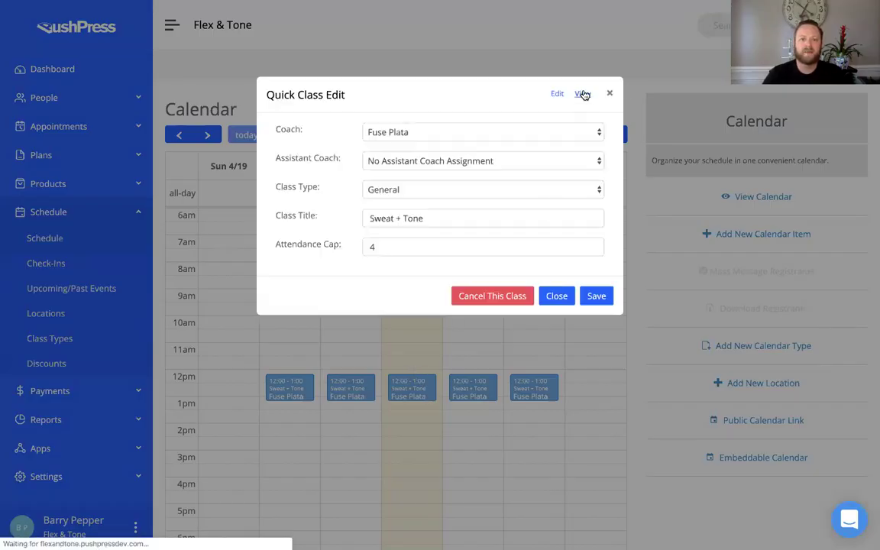
pyautogui.scroll(-1, 302, 307)
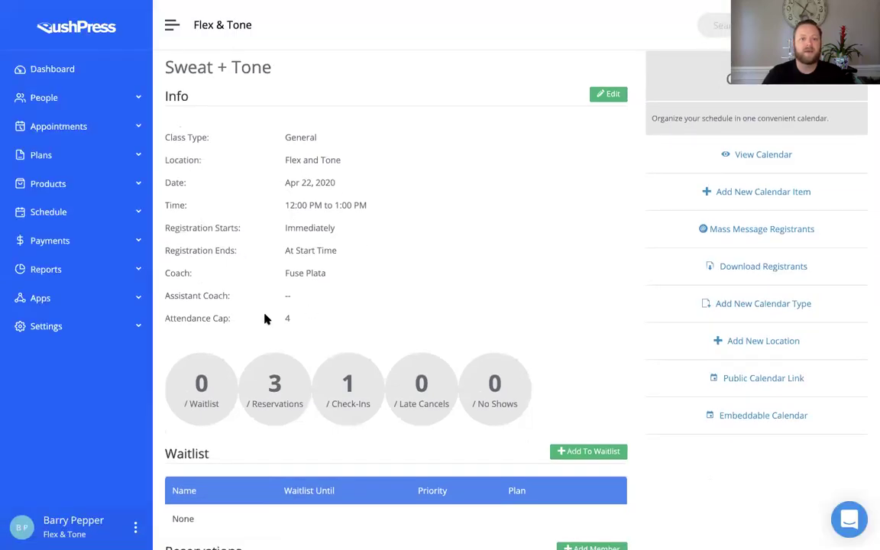
pyautogui.scroll(-3, 265, 313)
pyautogui.scroll(-3, 360, 302)
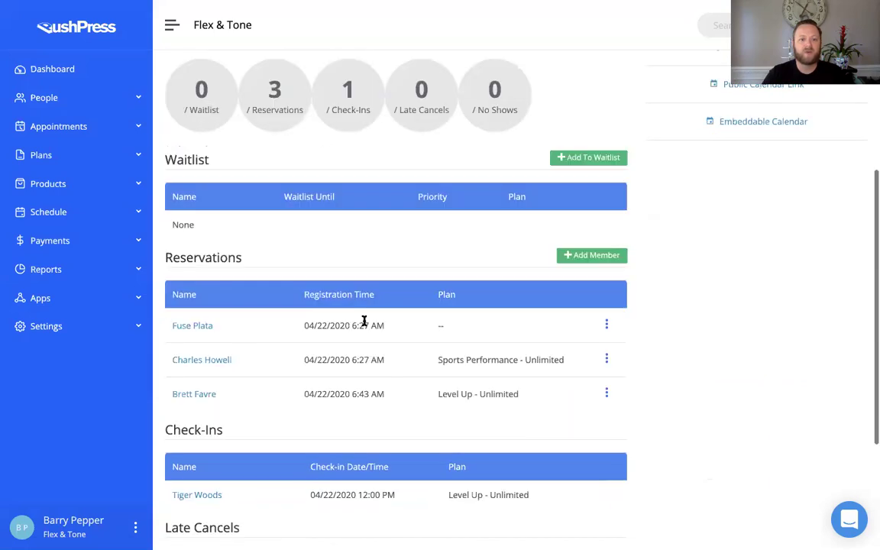
pyautogui.scroll(-1, 365, 336)
pyautogui.scroll(-1, 356, 357)
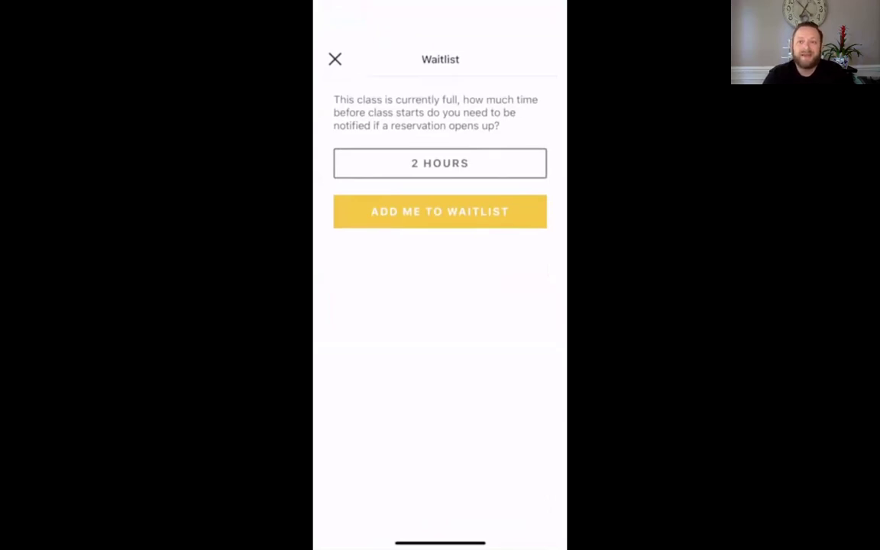
# Join the waitlist for the full noon Sweat + Tone class with a 30-minute notice time
pyautogui.click(440, 163)
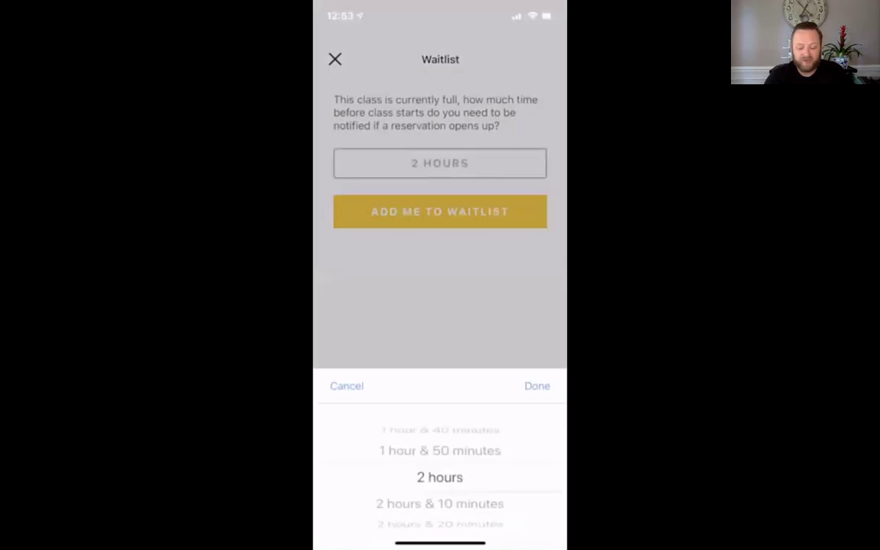
pyautogui.scroll(4, 440, 466)
pyautogui.scroll(5, 440, 466)
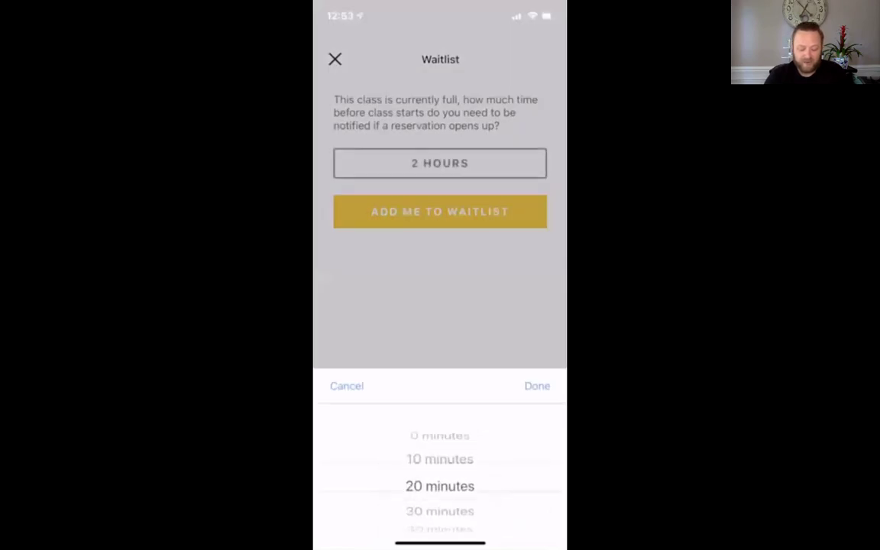
pyautogui.click(537, 386)
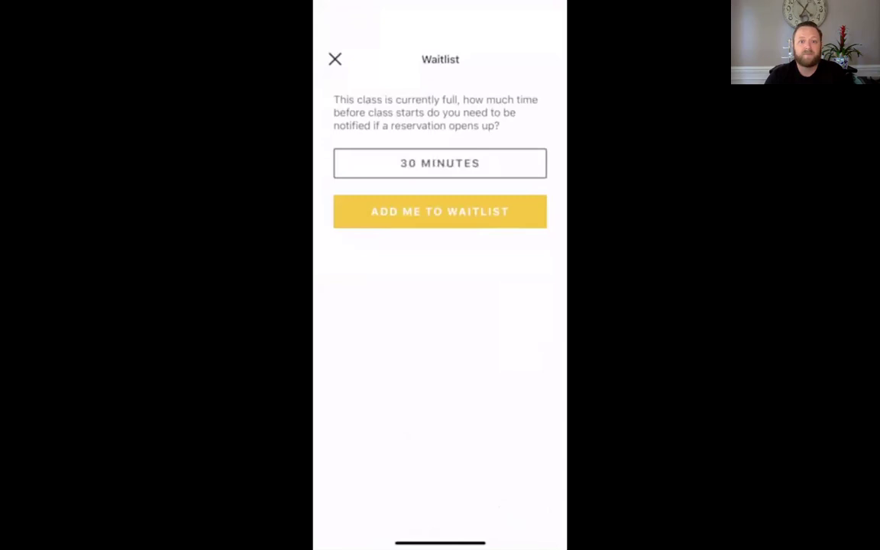
pyautogui.click(440, 211)
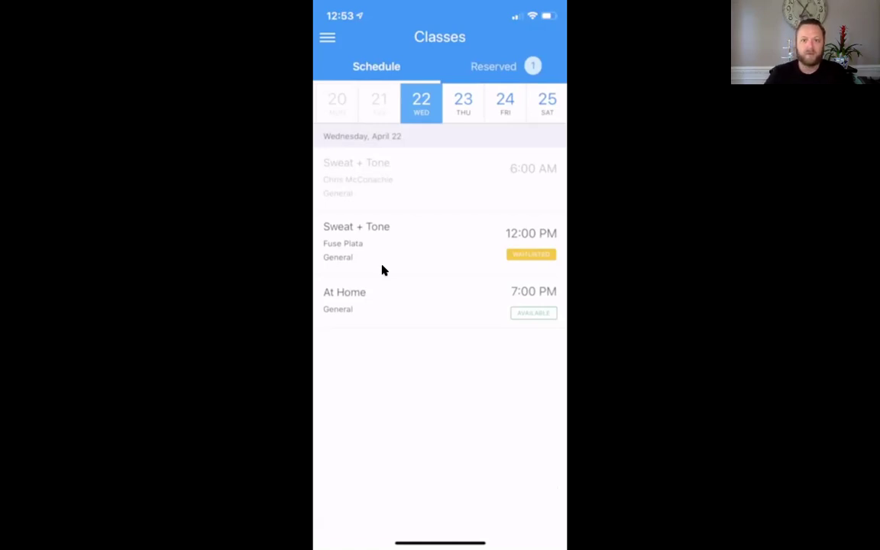
# Leave the members app for the home screen and open Messages
pyautogui.moveTo(451, 543); pyautogui.dragTo(453, 466)
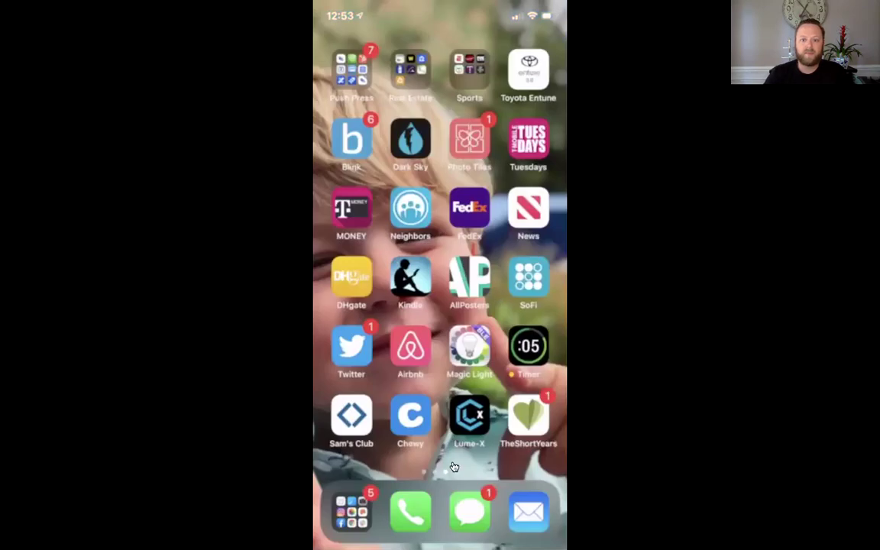
pyautogui.click(470, 512)
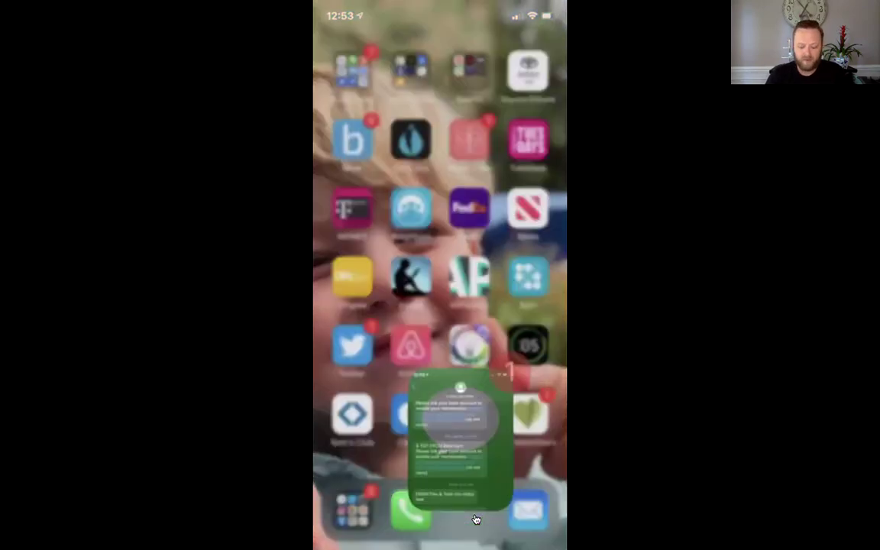